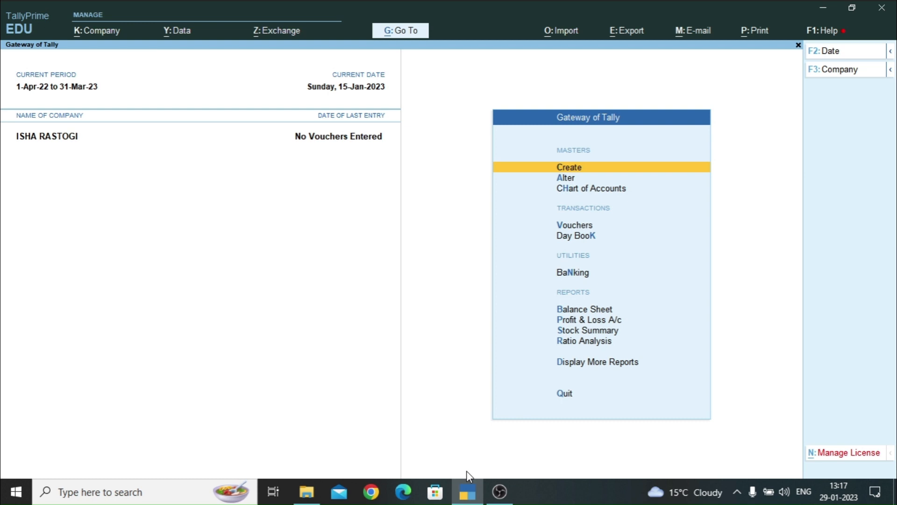
- Create and save supplier ledger AK TRDERS under Sundry Creditors with its address filled in
key(Return)
key(Down)
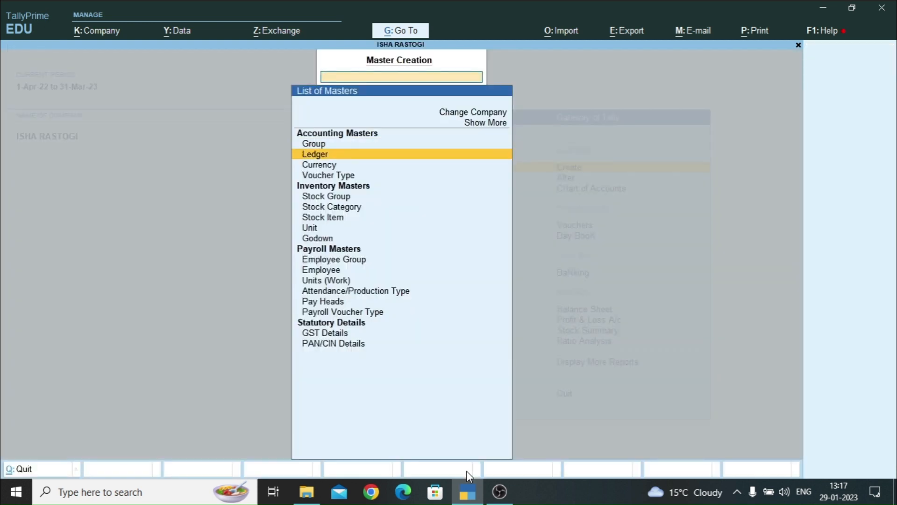
key(Return)
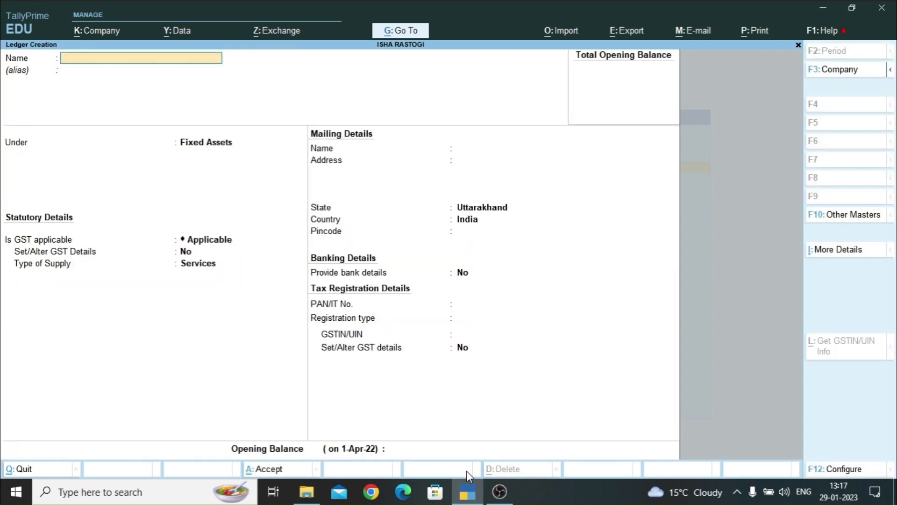
text(AK TRDERS)
key(Return)
key(Return)
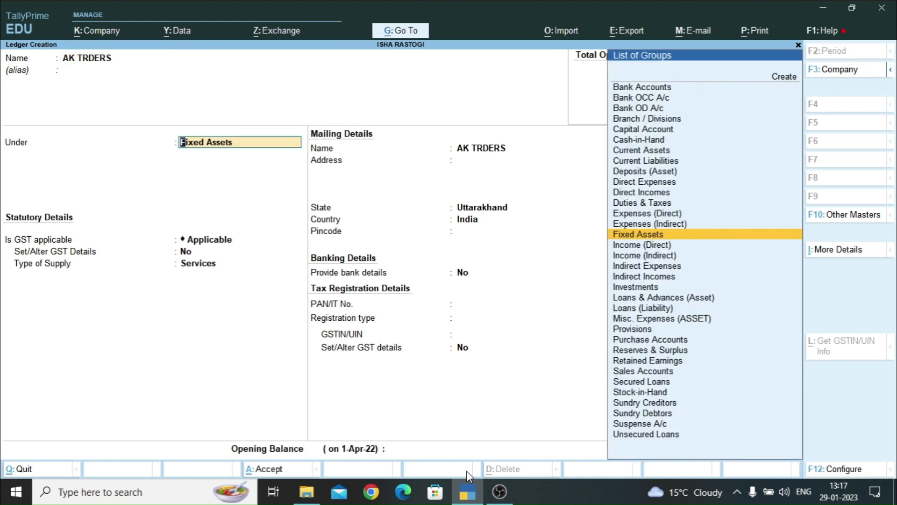
text(SUND)
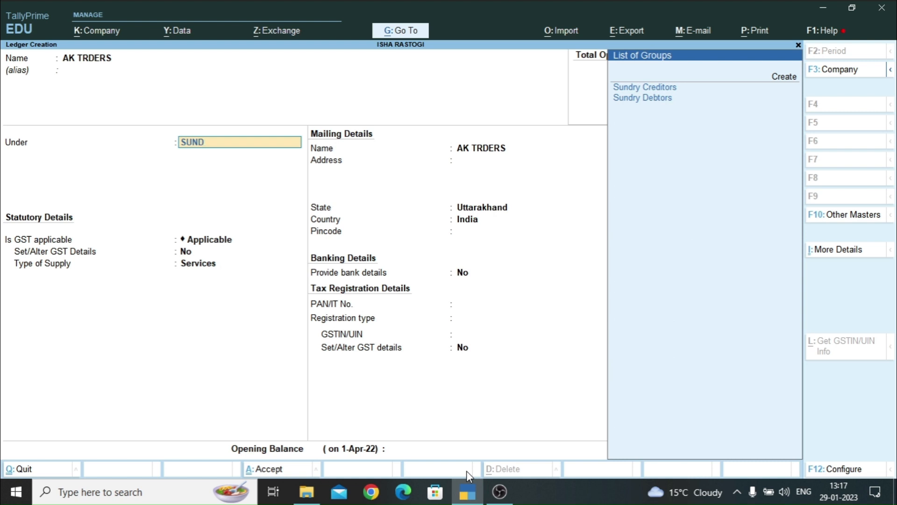
key(Return)
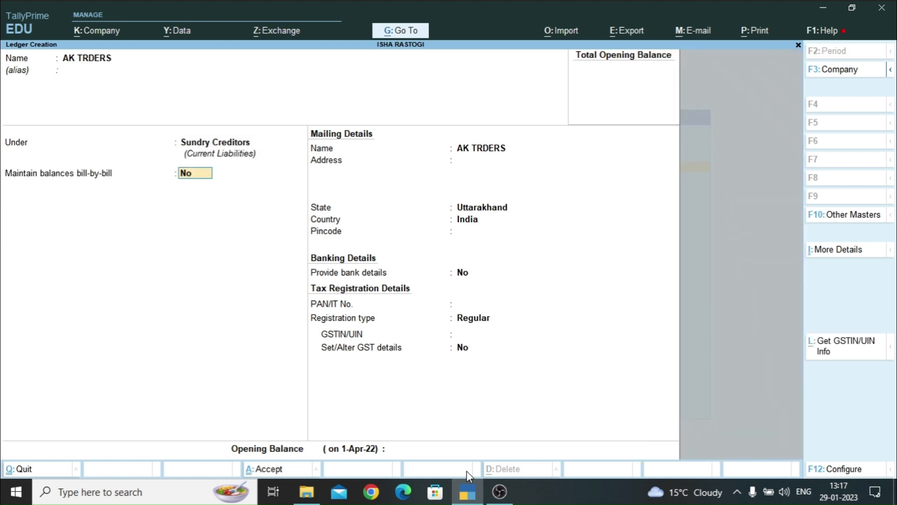
key(Return)
key(Return)
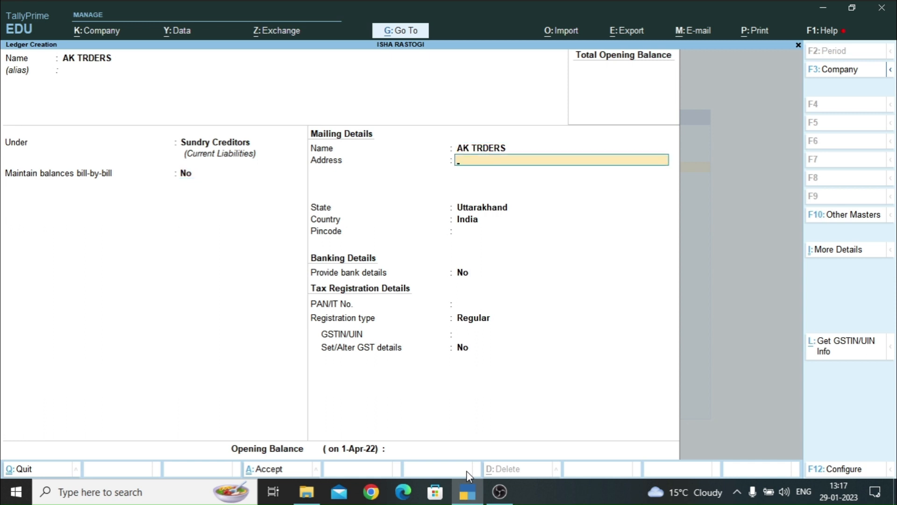
text(RISHIKESH)
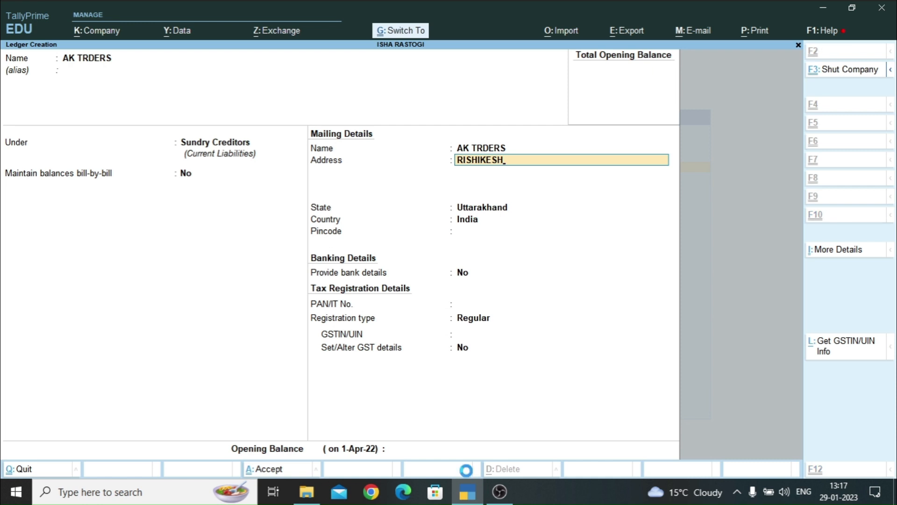
key(ctrl+a)
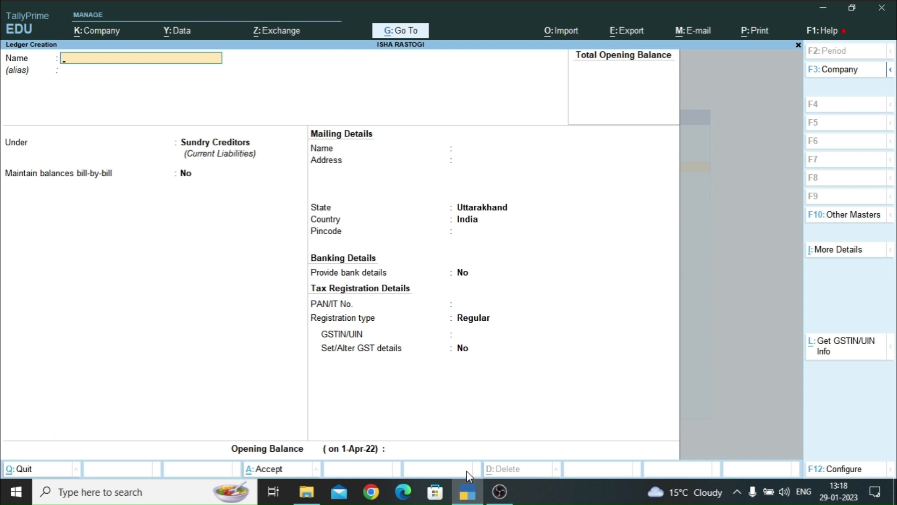
- Name a new ledger FURNITURE under Fixed Assets and set Set/Alter GST Details to Yes
text(FURNITURE)
key(Return)
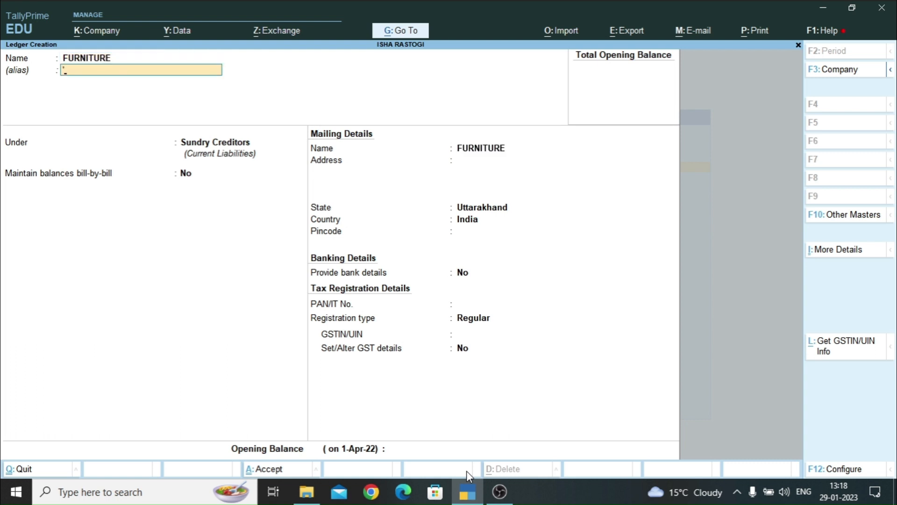
key(Return)
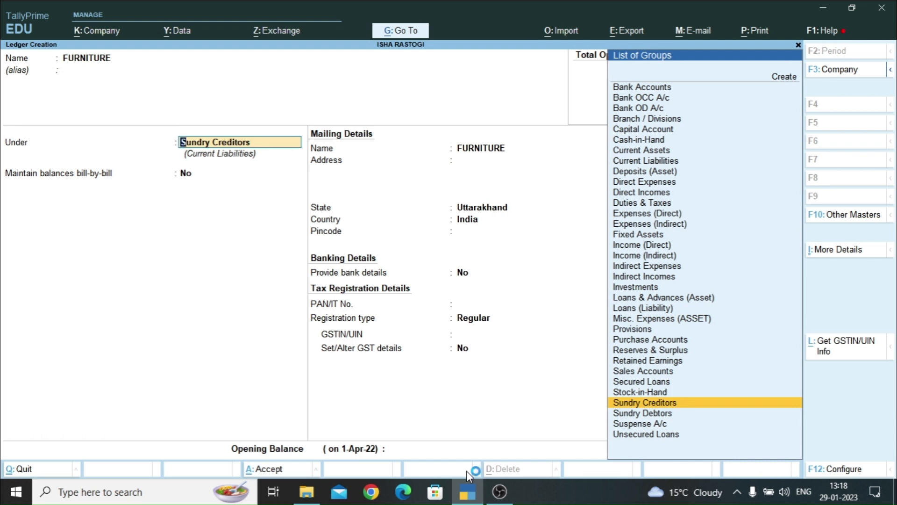
text(FIXE)
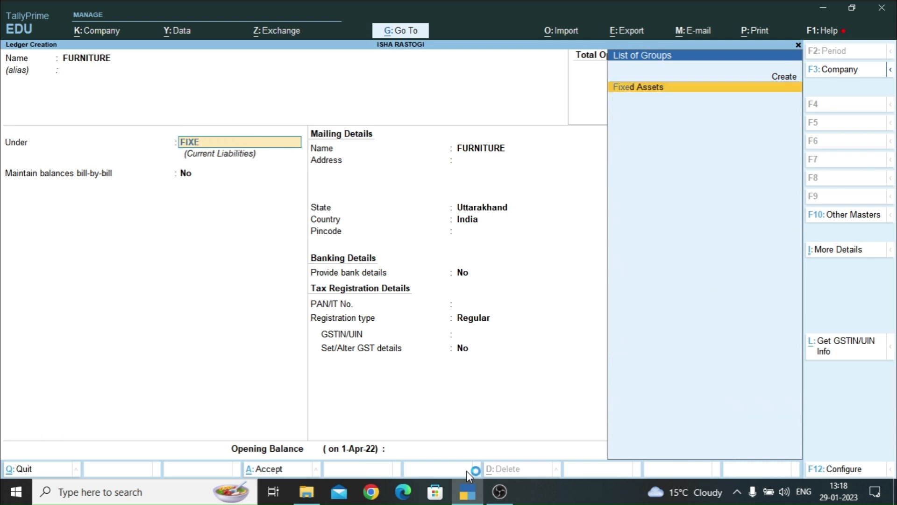
key(Return)
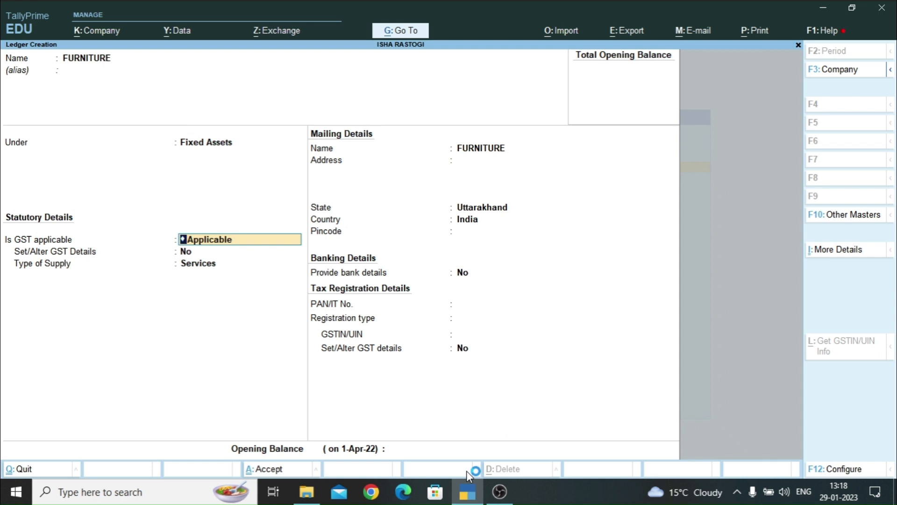
key(Return)
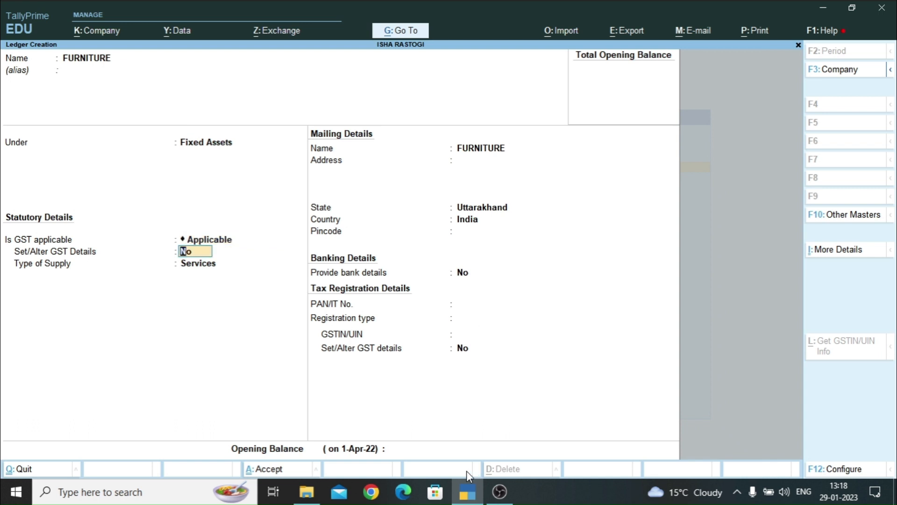
text(y)
key(Return)
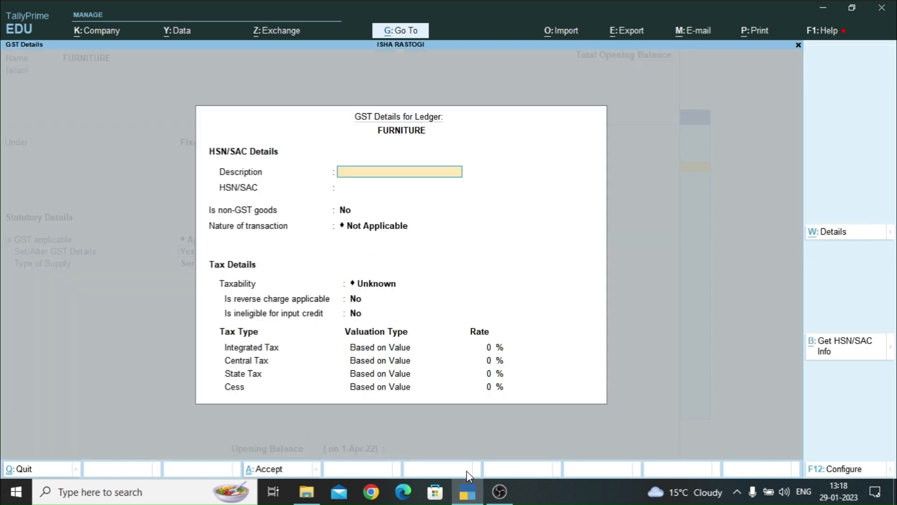
- Enter 'FIXED ASSETS' as the GST description for the FURNITURE ledger
text(FIXED ASSETS)
key(Return)
key(Return)
key(Return)
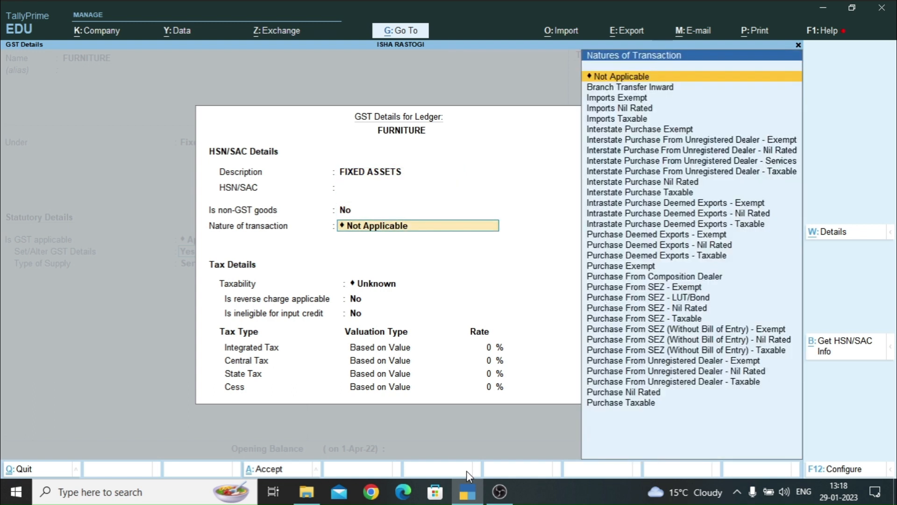
- Set nature of transaction to Purchase Taxable, Capital Goods, with an 18% GST rate
key(Down)
key(Down)
key(Down)
key(Down)
key(Down)
key(Down)
key(Down)
key(Down)
key(Down)
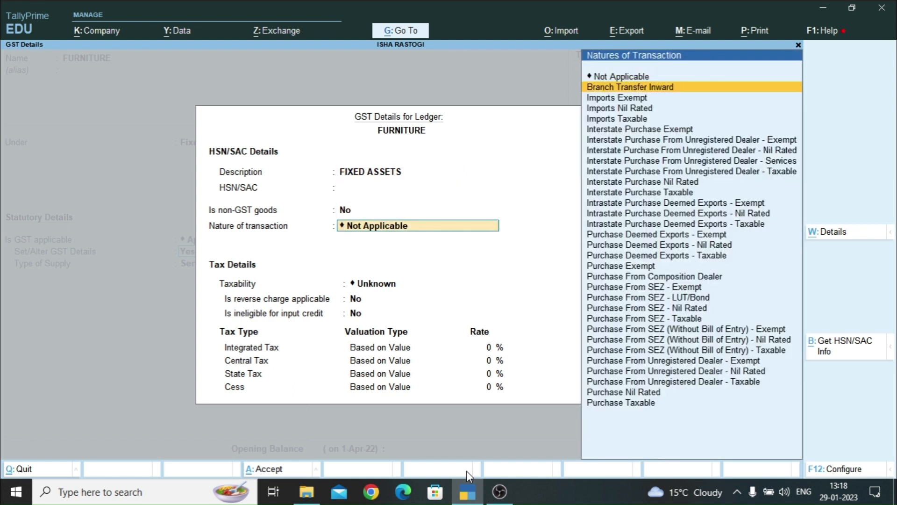
key(Down)
key(Down)
key(Down)
key(Down)
key(Down)
key(Down)
key(Down)
key(Down)
key(Down)
key(Down)
key(Down)
key(Down)
key(Down)
key(Down)
key(Down)
key(Down)
key(Down)
key(Down)
key(Down)
key(Down)
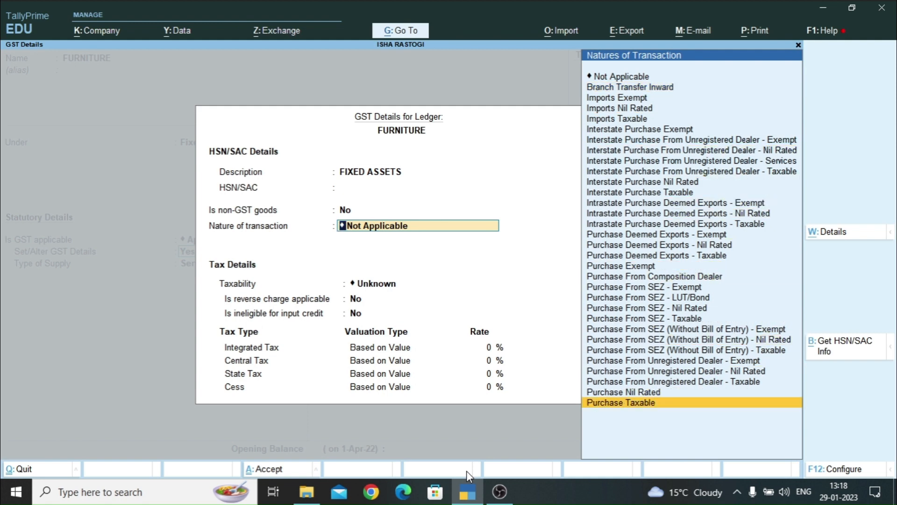
key(Return)
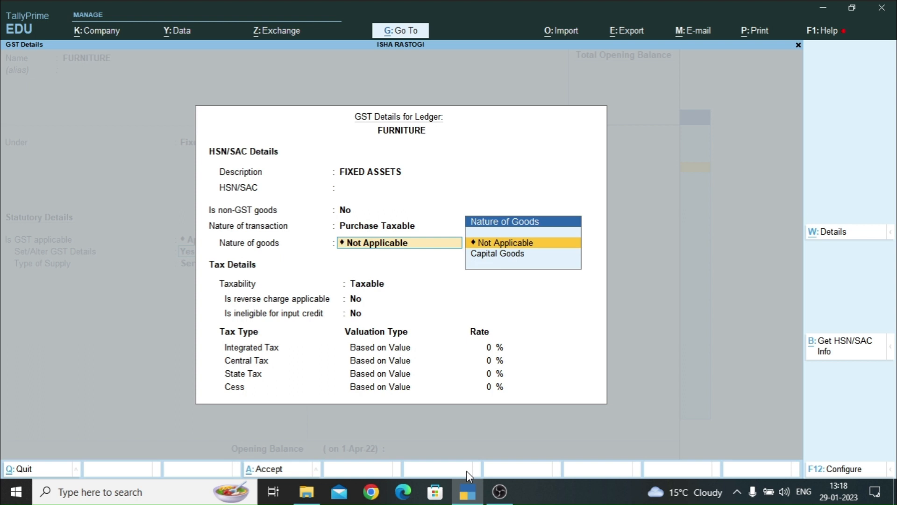
key(Down)
key(Return)
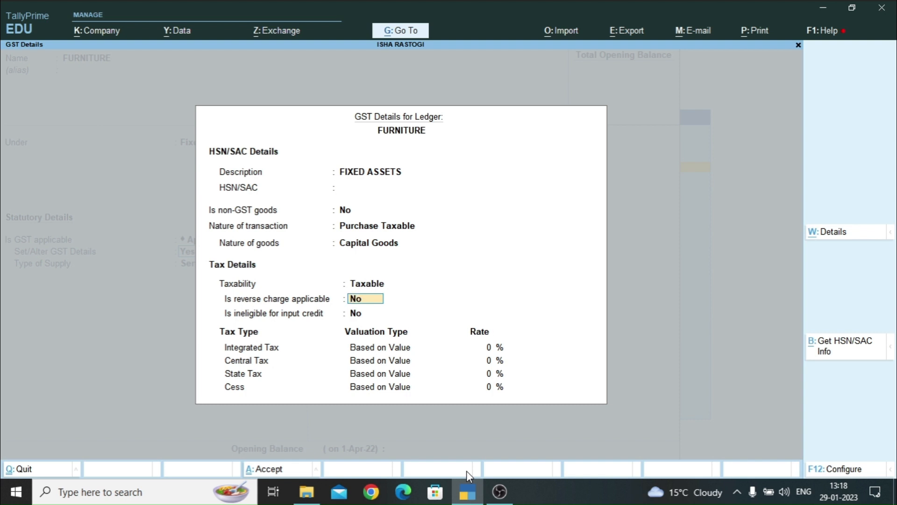
key(Return)
key(Return)
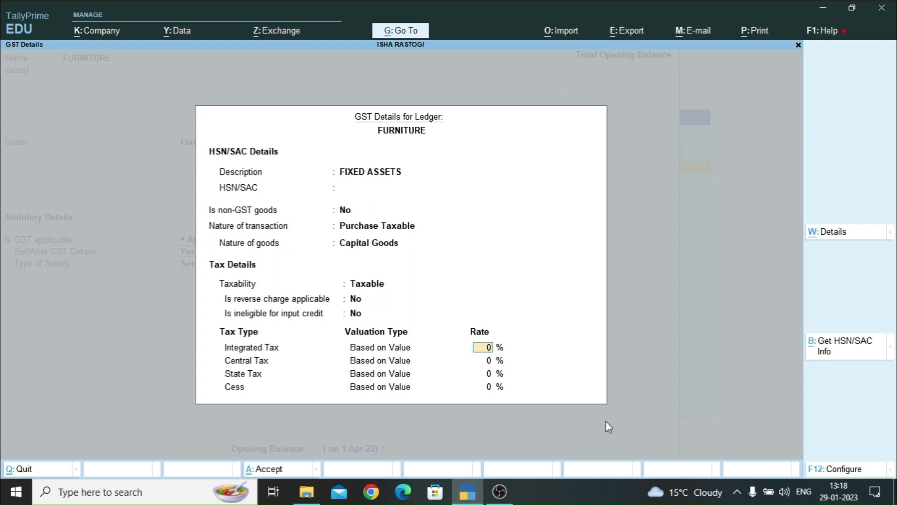
text(18)
key(Return)
key(Return)
key(Return)
key(Return)
key(Return)
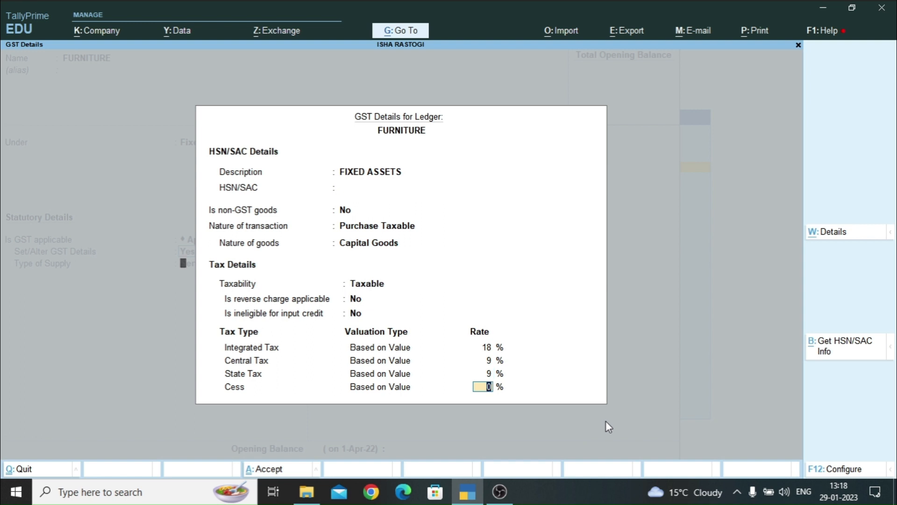
- Set Type of Supply to Goods, save the FURNITURE ledger, and return to Gateway of Tally
key(BackSpace)
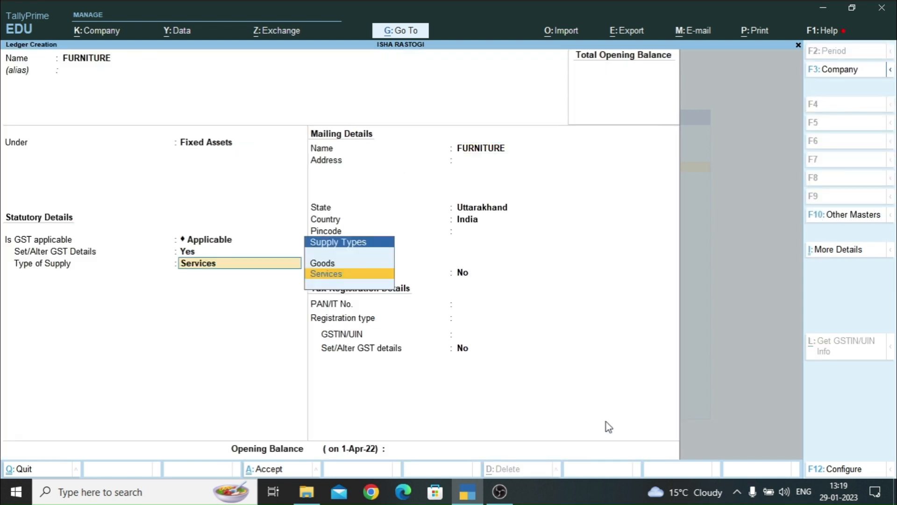
key(Up)
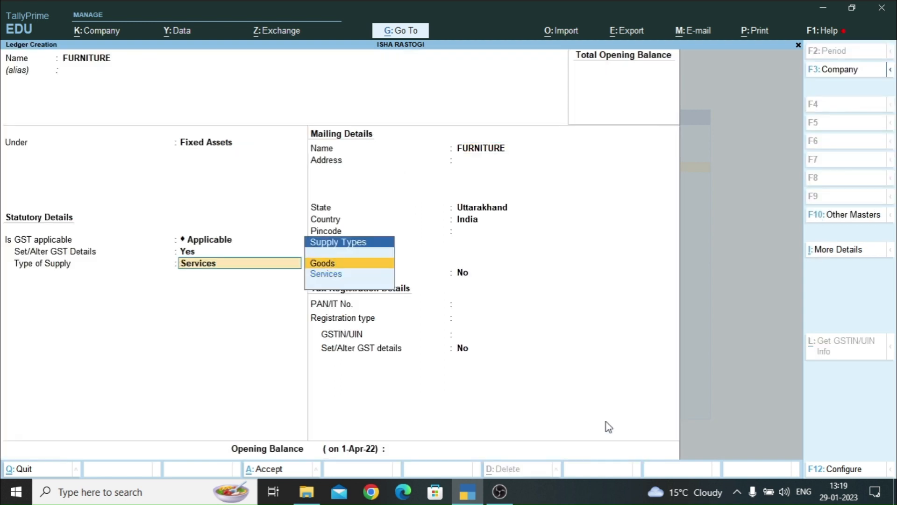
key(Return)
key(Return)
key(ctrl)
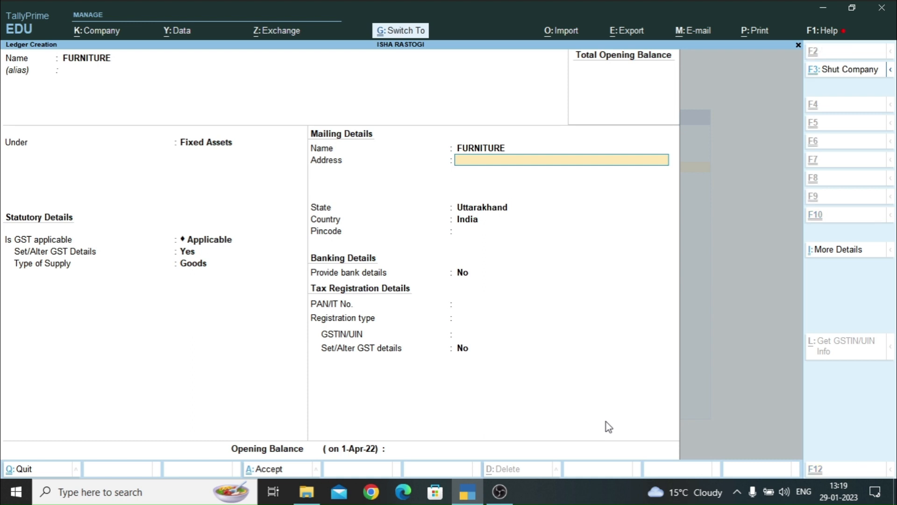
key(ctrl+a)
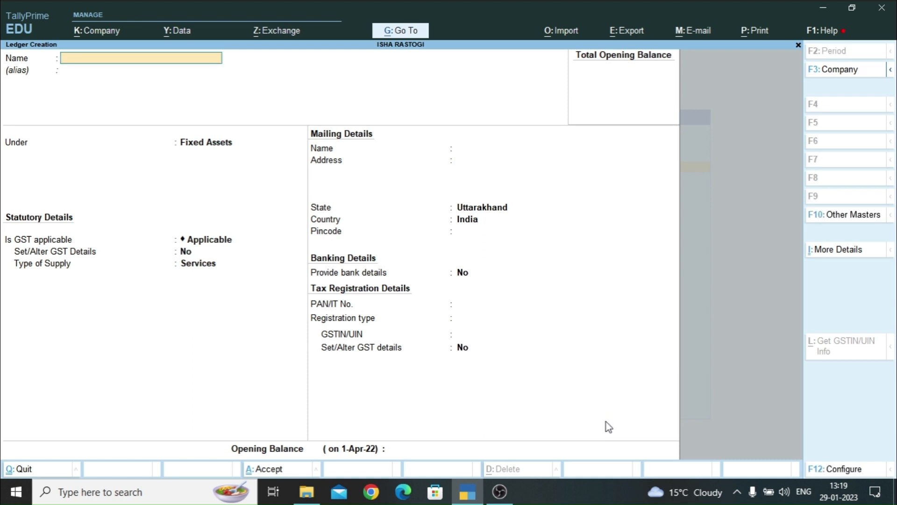
key(Escape)
key(Escape)
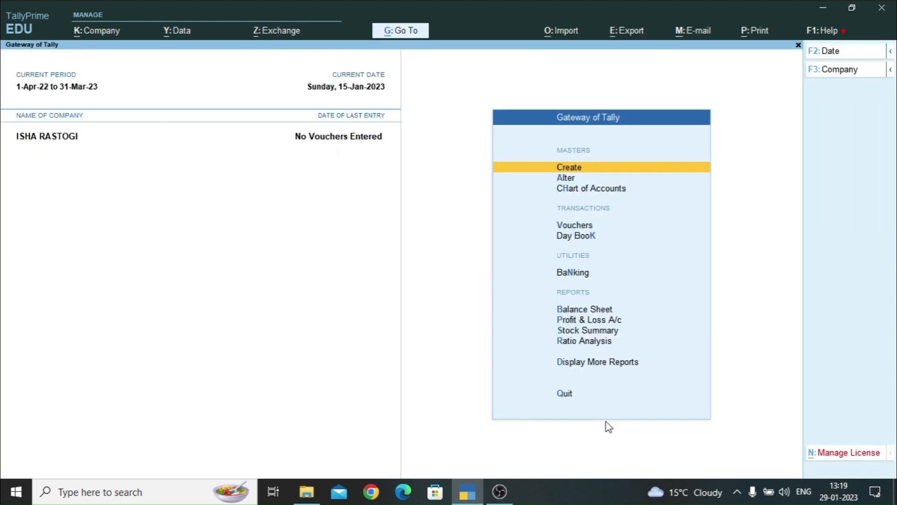
- Start a Purchase voucher (F9) in Accounting Invoice mode
key(v)
key(F9)
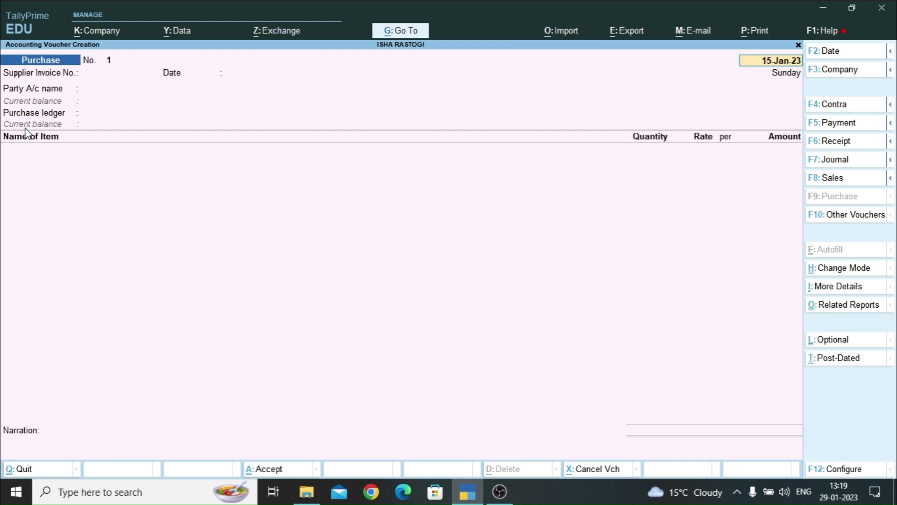
key(ctrl+h)
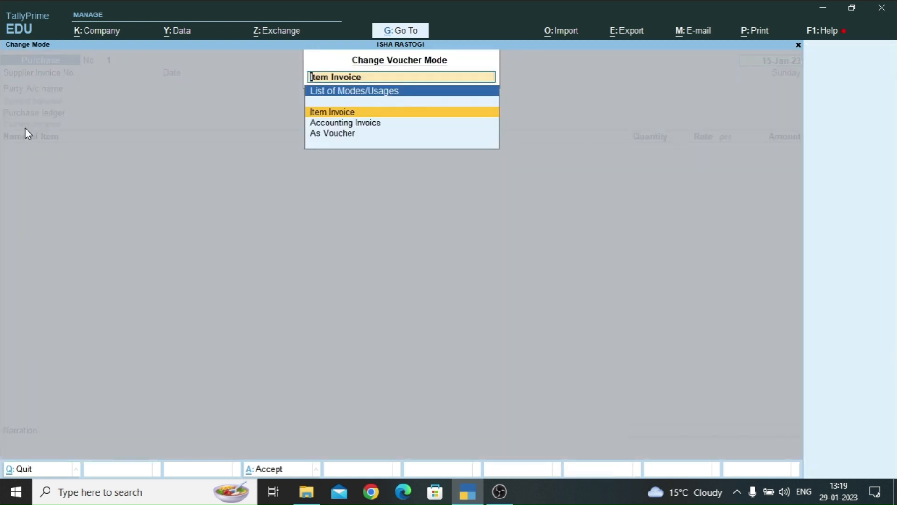
key(Down)
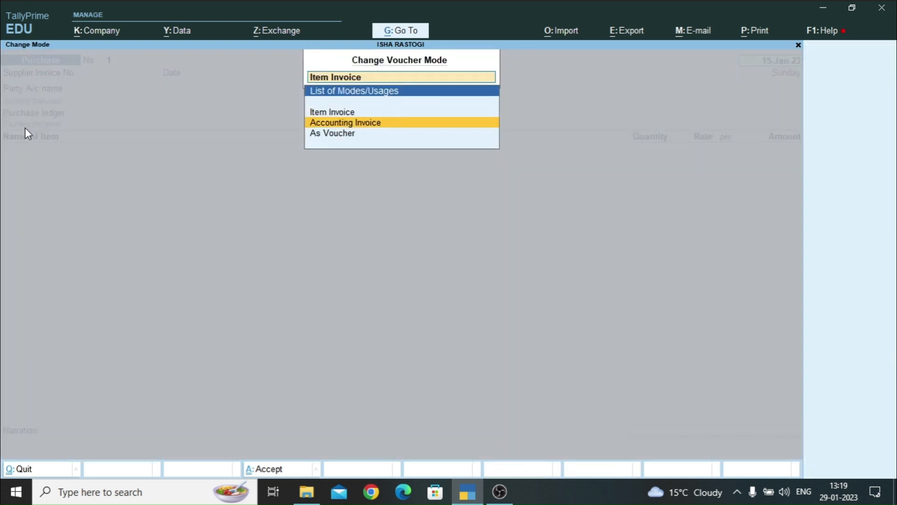
key(Return)
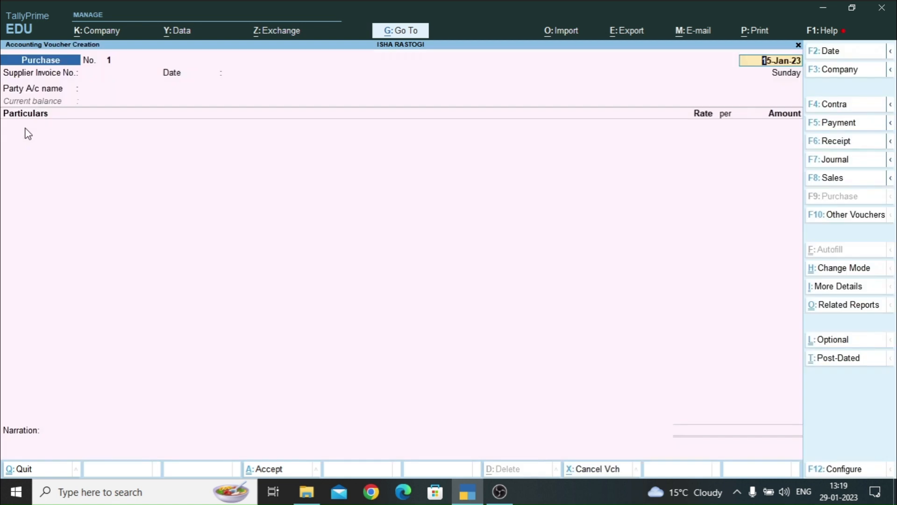
- Date the voucher 1-Apr-22 with supplier invoice number 001
text(1/4)
key(Return)
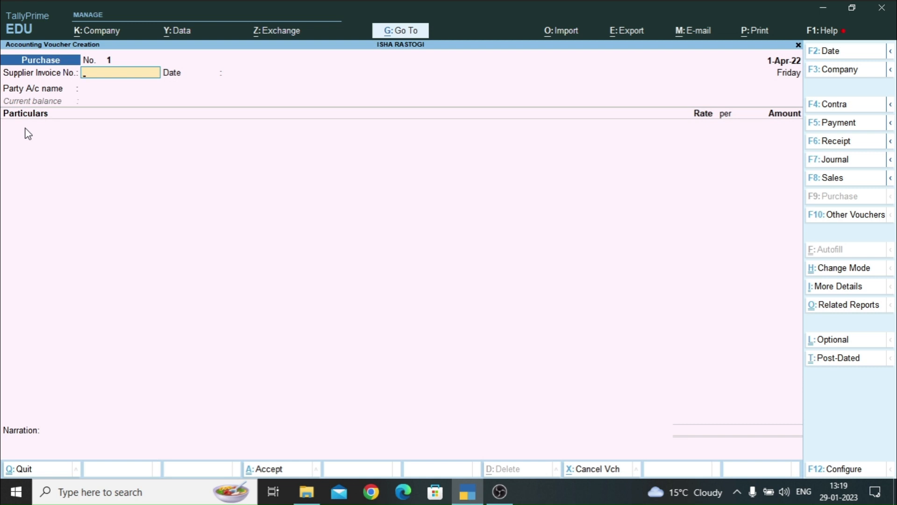
text(001)
key(Return)
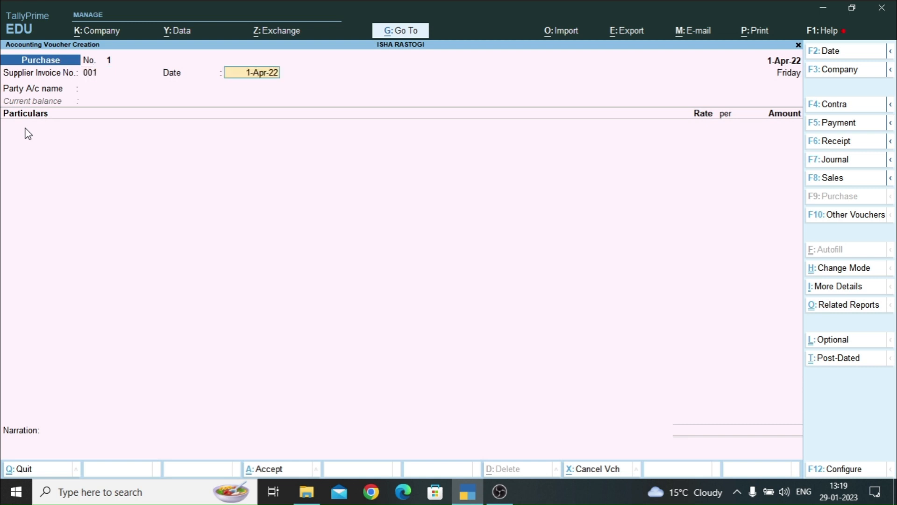
key(Return)
key(Return)
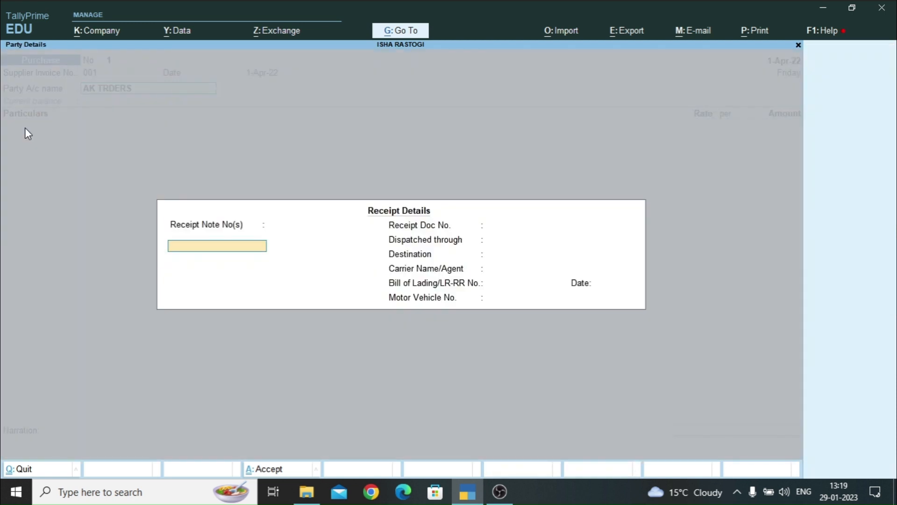
- Accept party details for AK TRDERS and add FURNITURE for 2,00,000
key(ctrl+a)
key(ctrl+a)
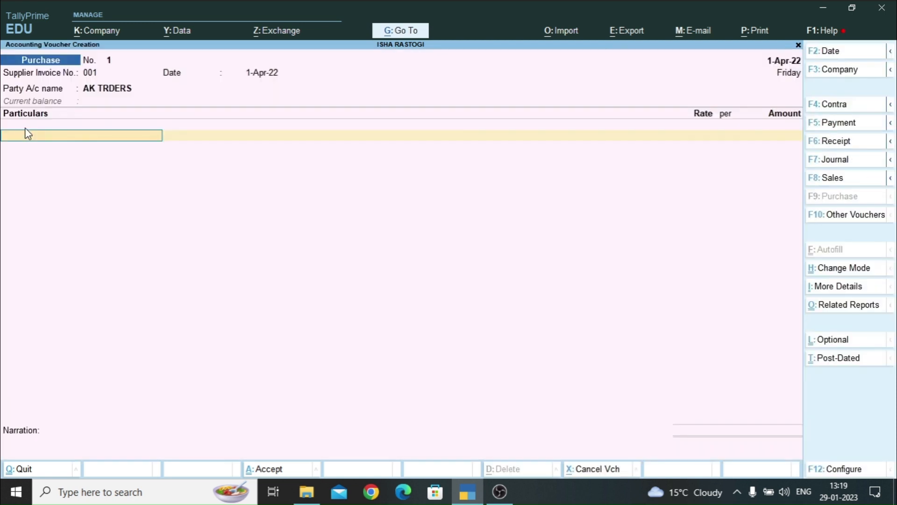
text(FURNI)
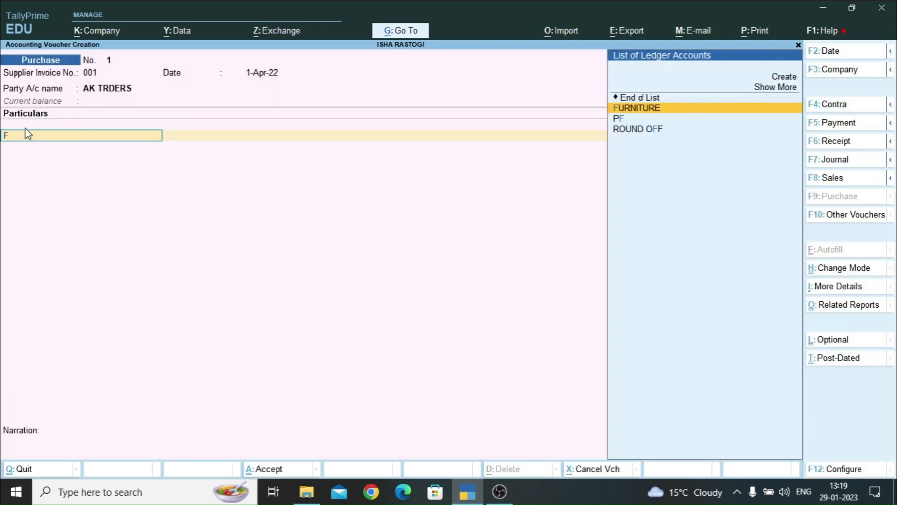
key(Return)
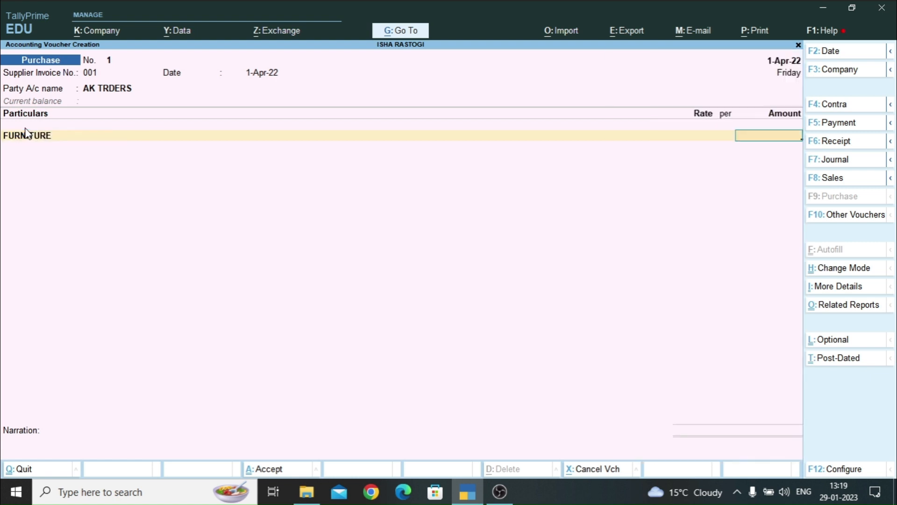
text(200000)
key(Return)
key(Return)
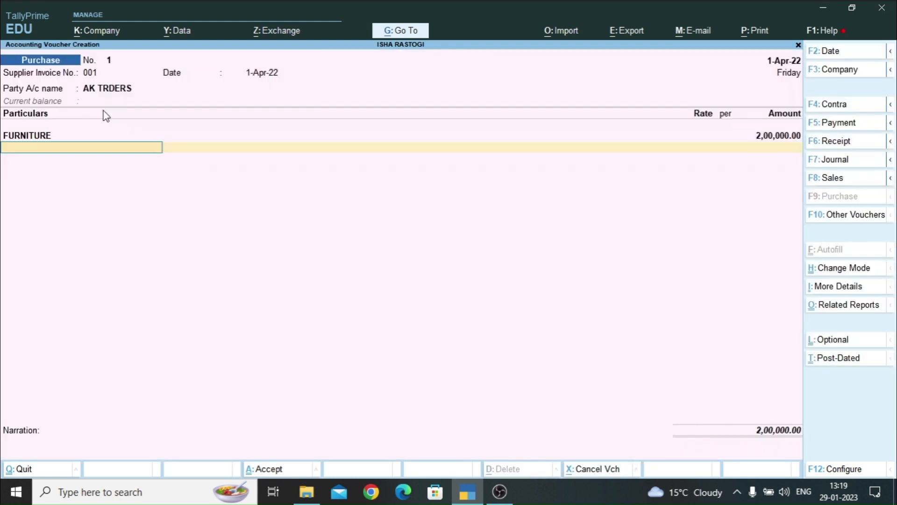
- Add CGST and SGST ledger rows at 18,000 each, totalling 2,36,000
text(CGST)
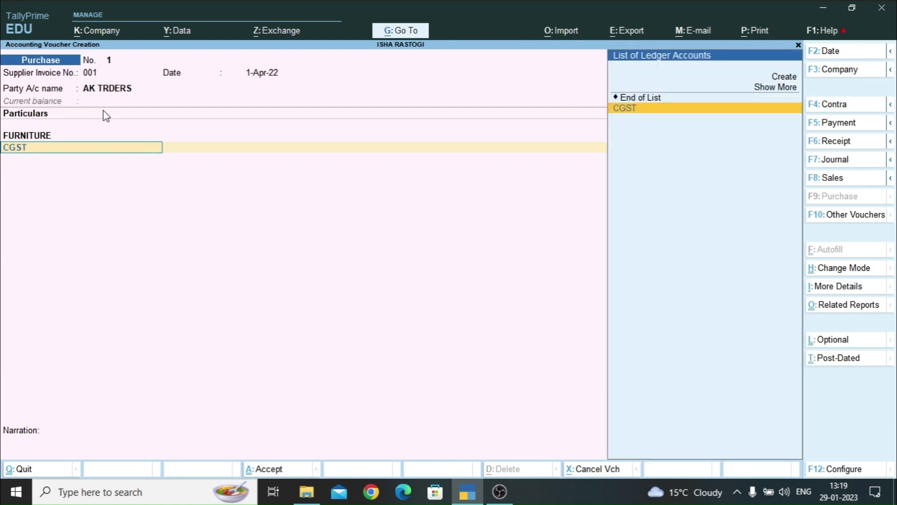
key(Return)
key(Return)
text(SG)
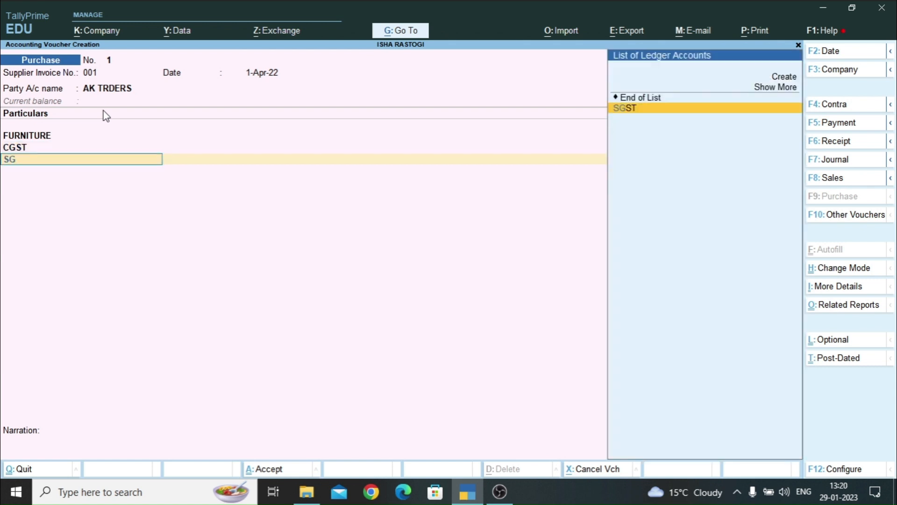
text(ST)
key(Return)
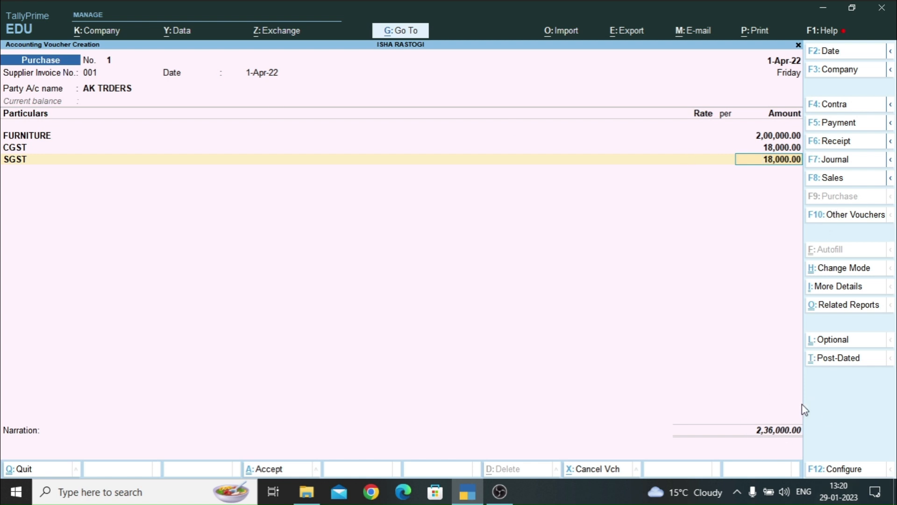
key(Return)
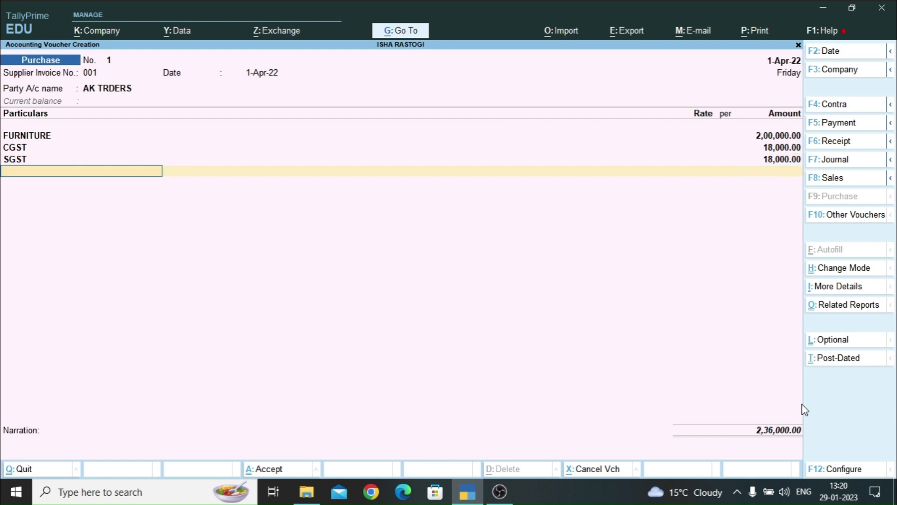
- Save purchase voucher No. 1 for 2,36,000 and quit the blank voucher No. 2
key(Return)
key(Return)
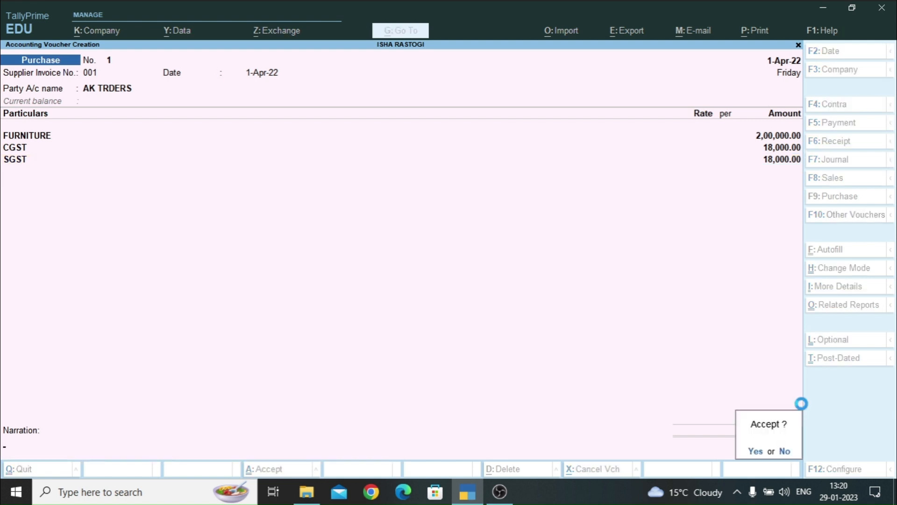
key(Return)
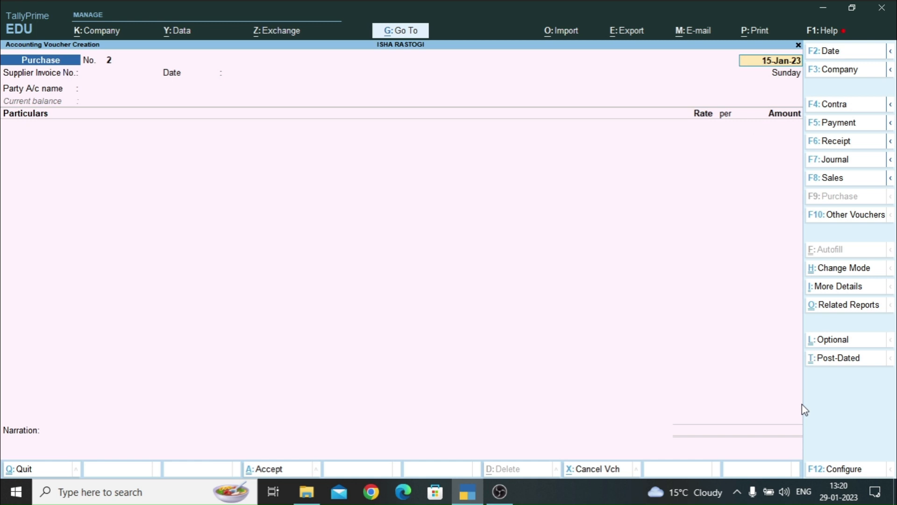
key(Escape)
key(Escape)
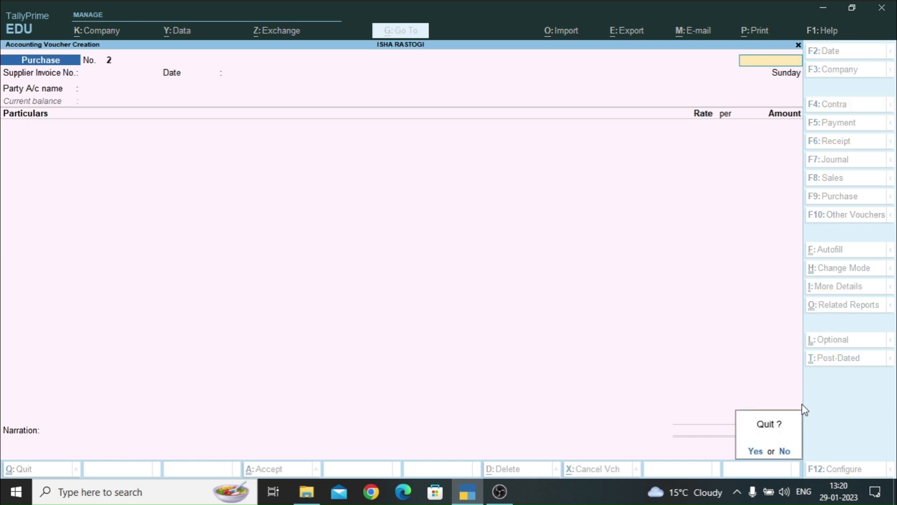
key(Return)
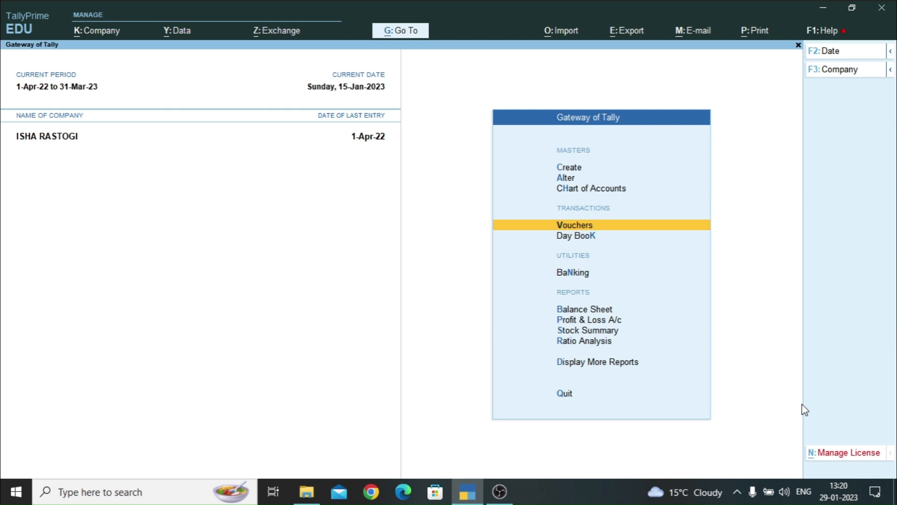
key(Down)
key(Down)
key(Down)
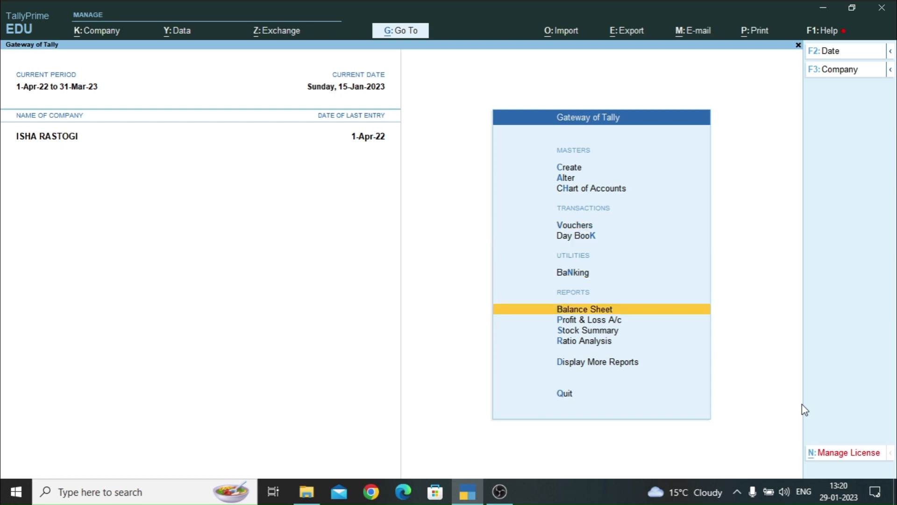
key(Return)
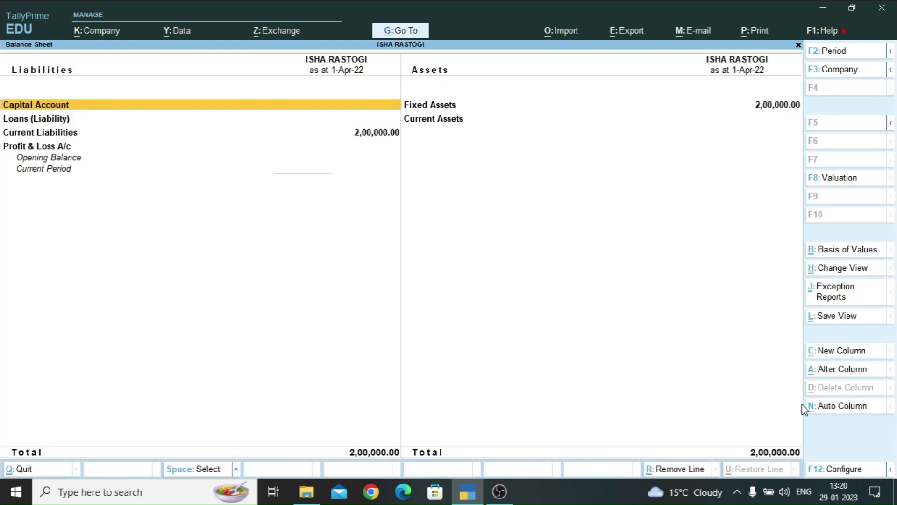
key(Right)
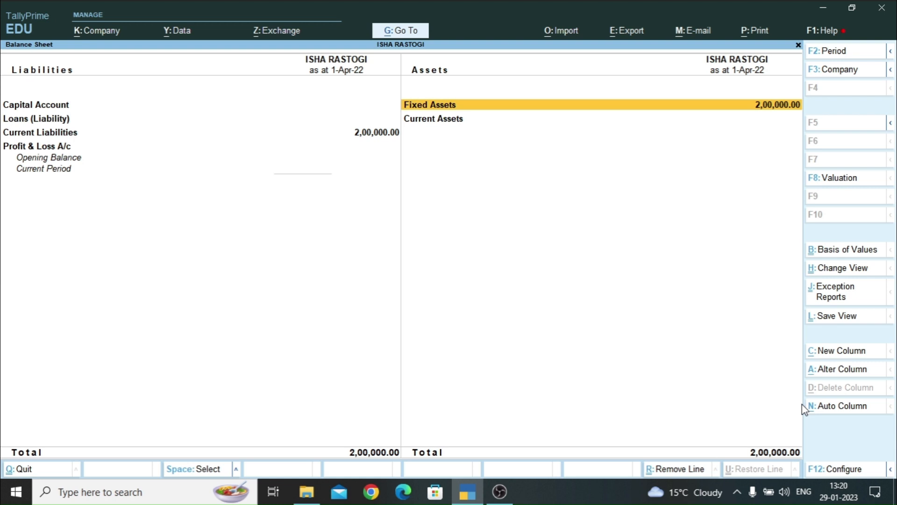
key(alt)
key(alt+F5)
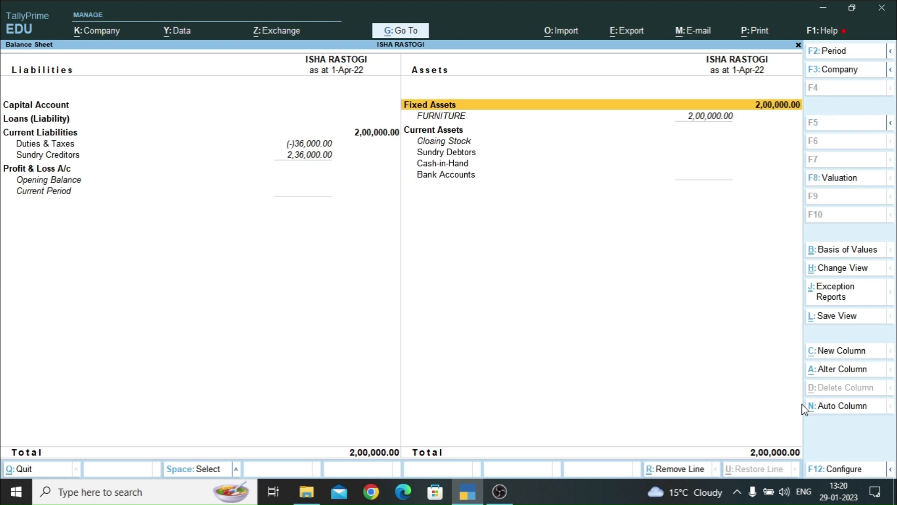
key(Down)
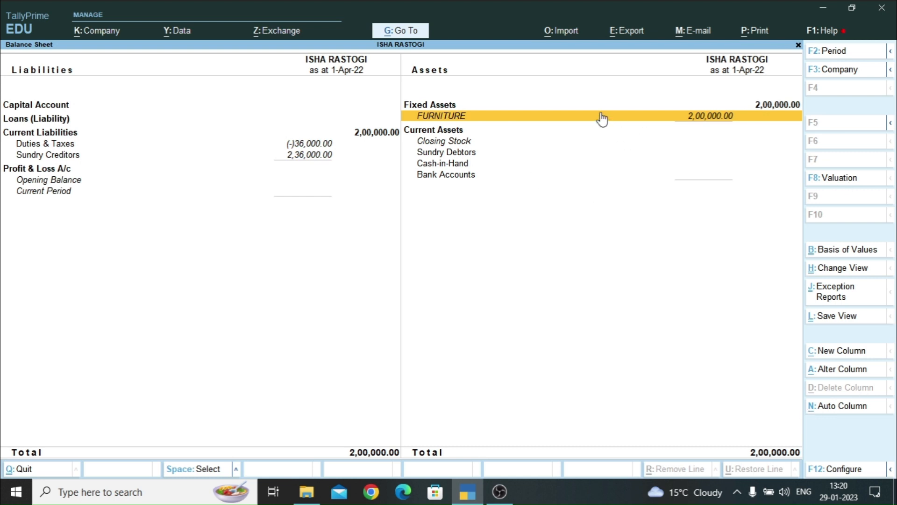
key(Left)
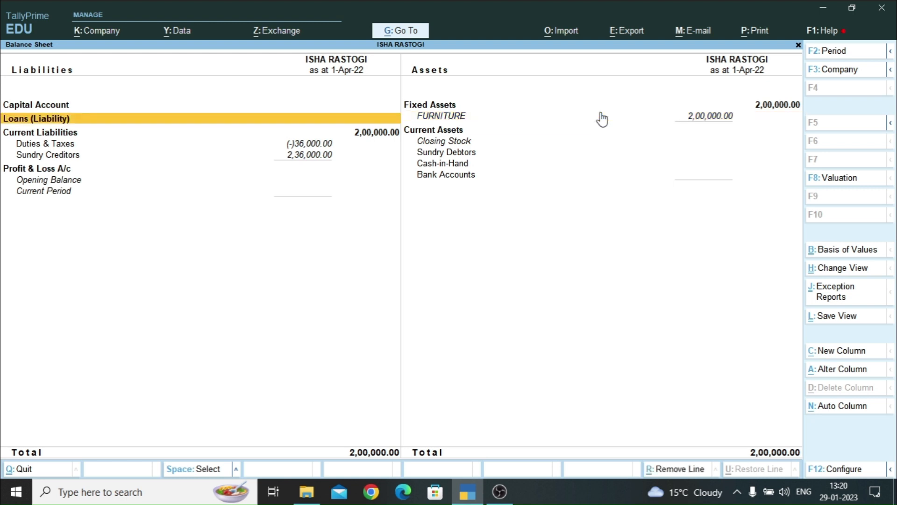
key(Down)
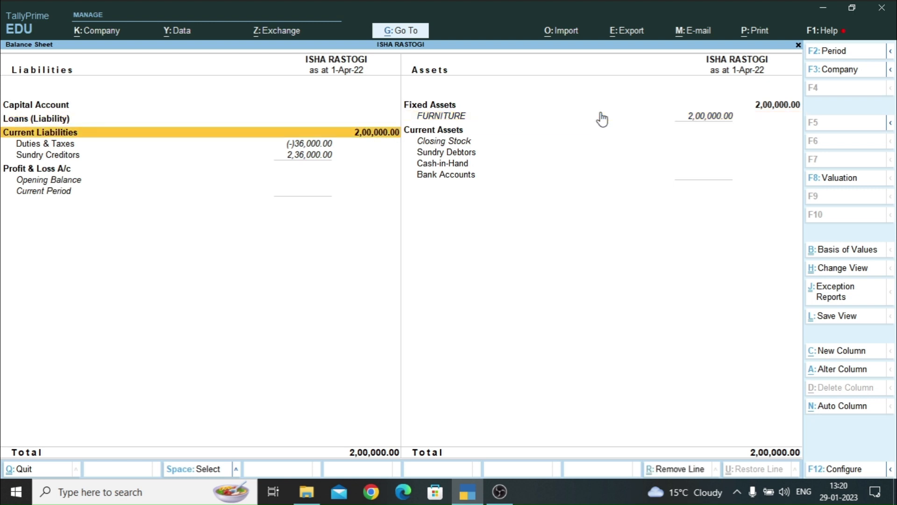
key(Down)
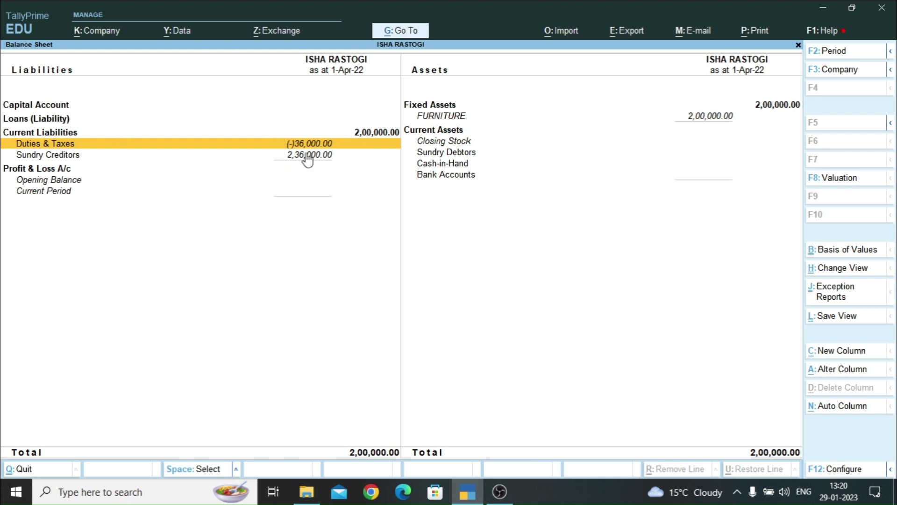
key(Return)
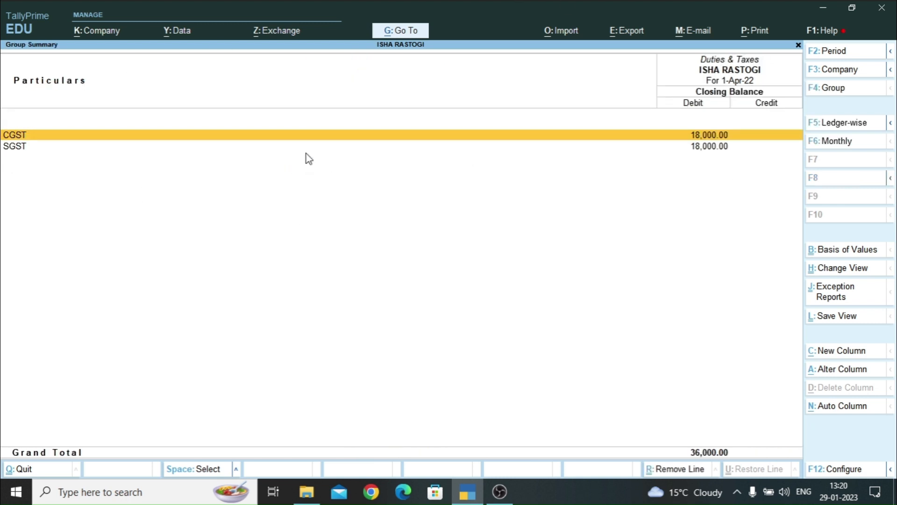
key(Escape)
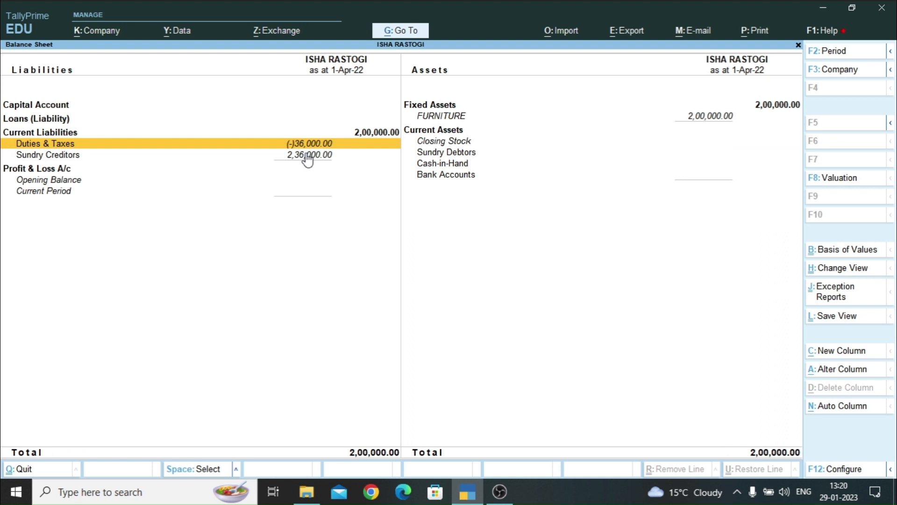
key(Escape)
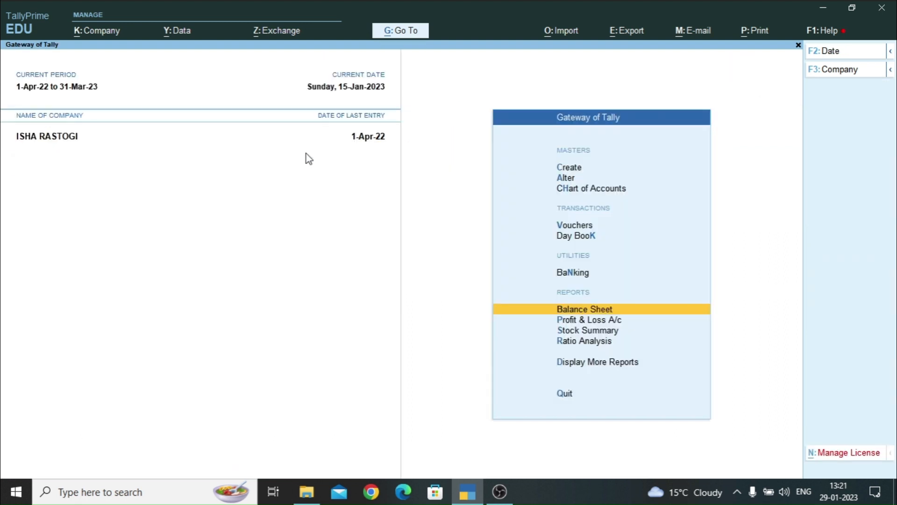
- Open GSTR-2 and confirm one B2B invoice of 2,00,000 taxable with 36,000 tax
key(d)
key(o)
key(g)
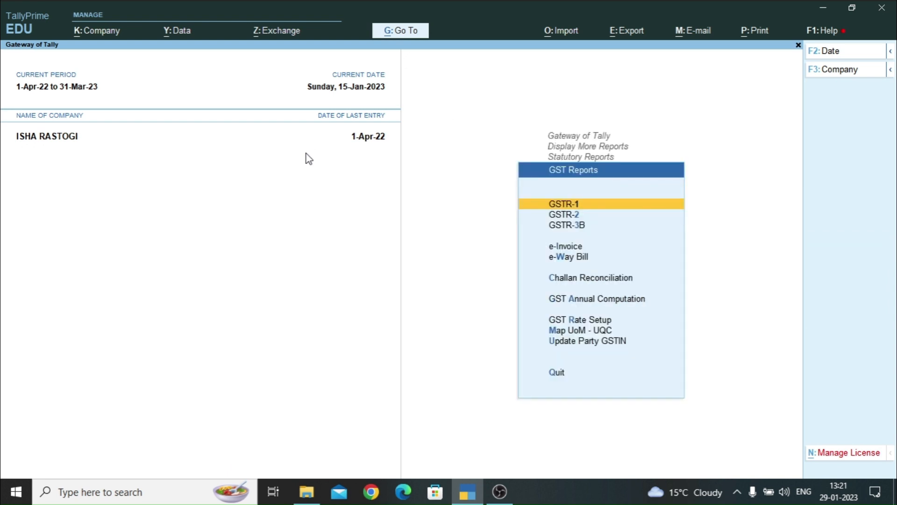
key(Down)
key(Return)
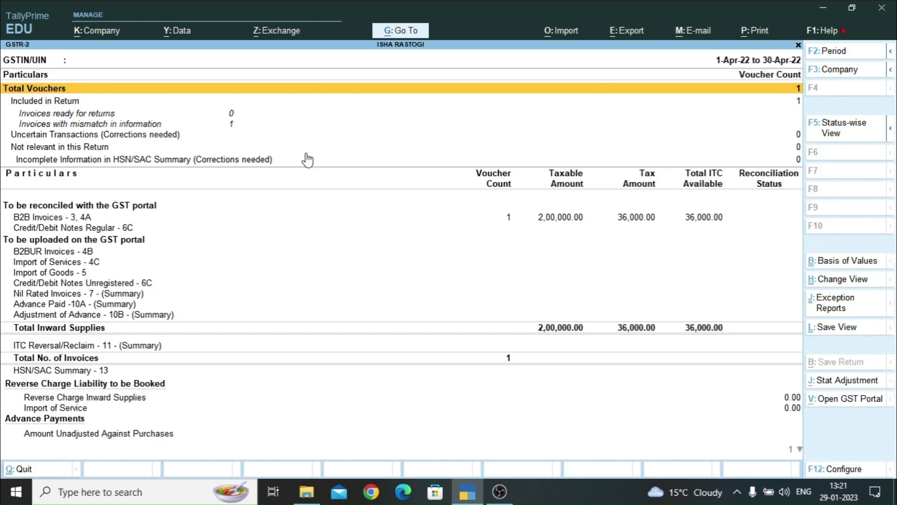
key(Down)
key(Down)
key(Down)
key(Down)
key(Down)
key(Down)
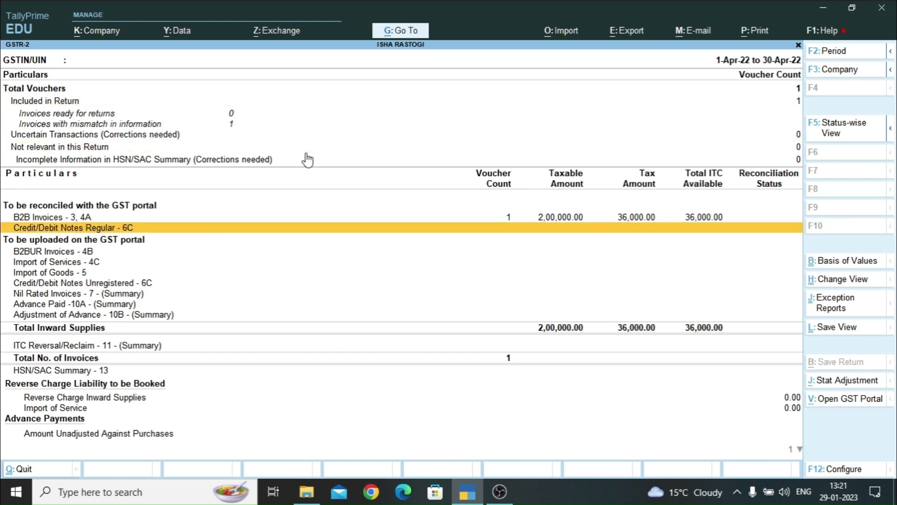
key(Up)
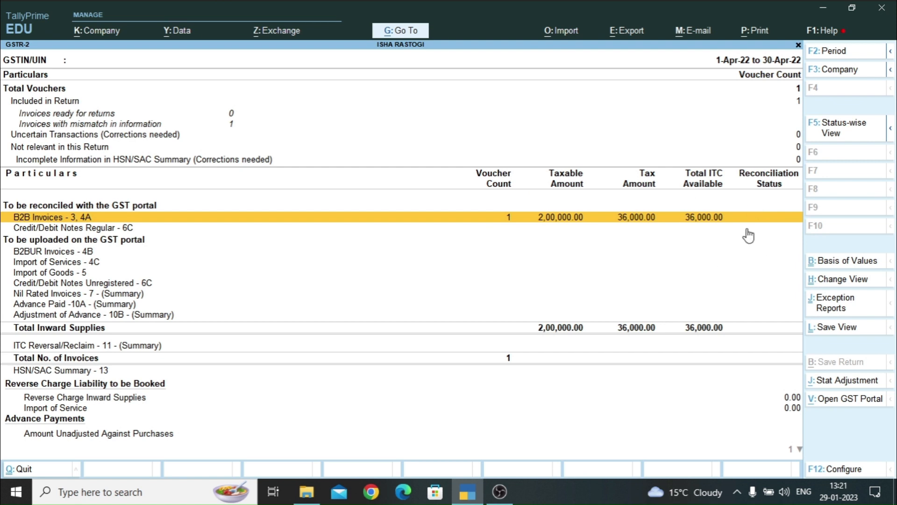
key(Escape)
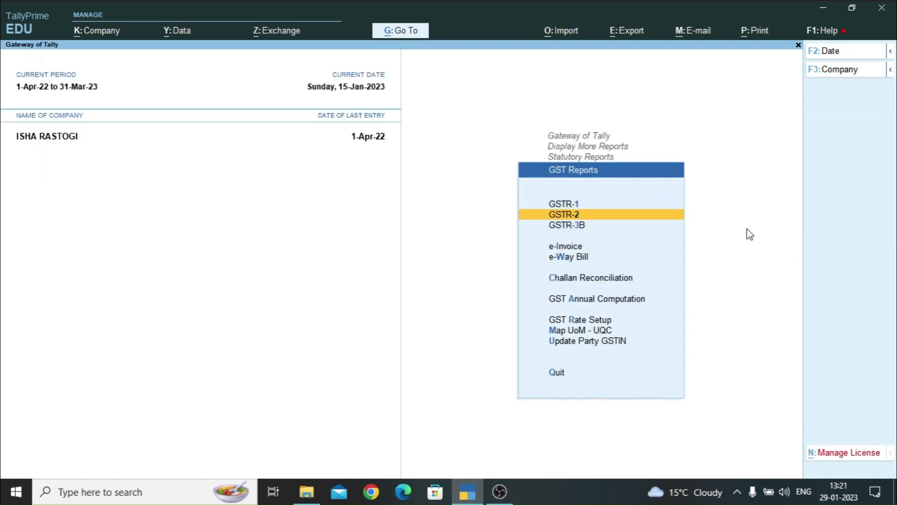
- Open GSTR-3B and confirm Eligible ITC of 36,000 from one voucher
key(Down)
key(Return)
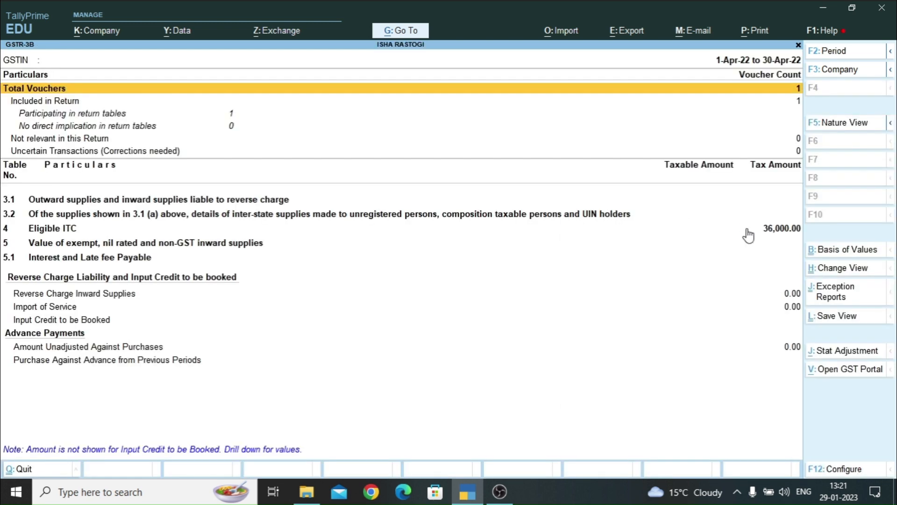
key(Down)
key(Down)
key(Down)
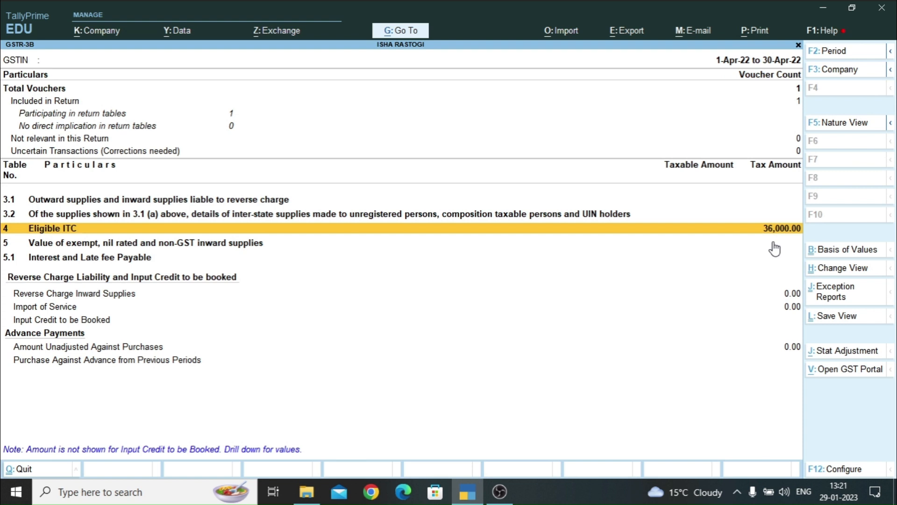
key(Escape)
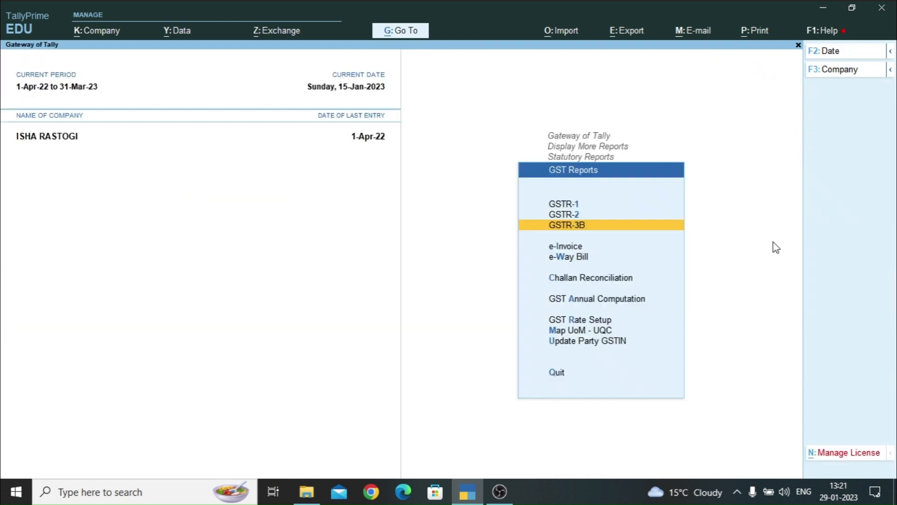
key(Escape)
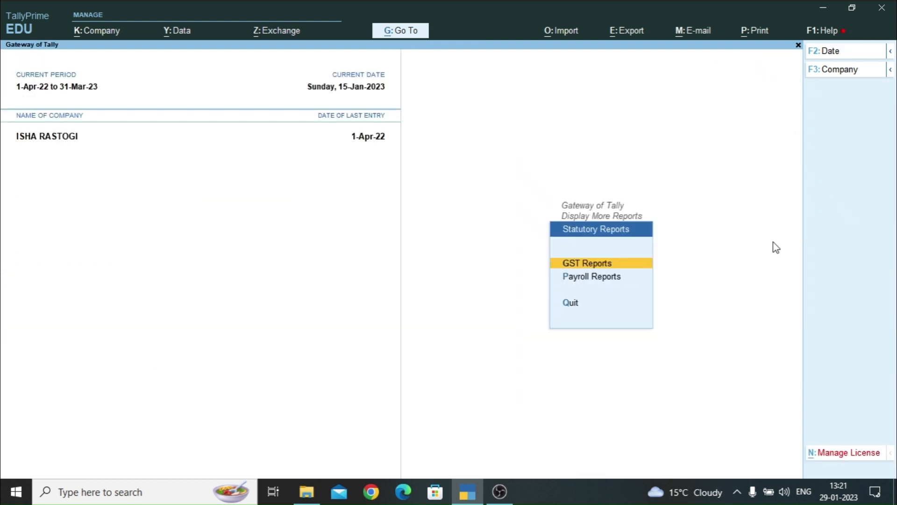